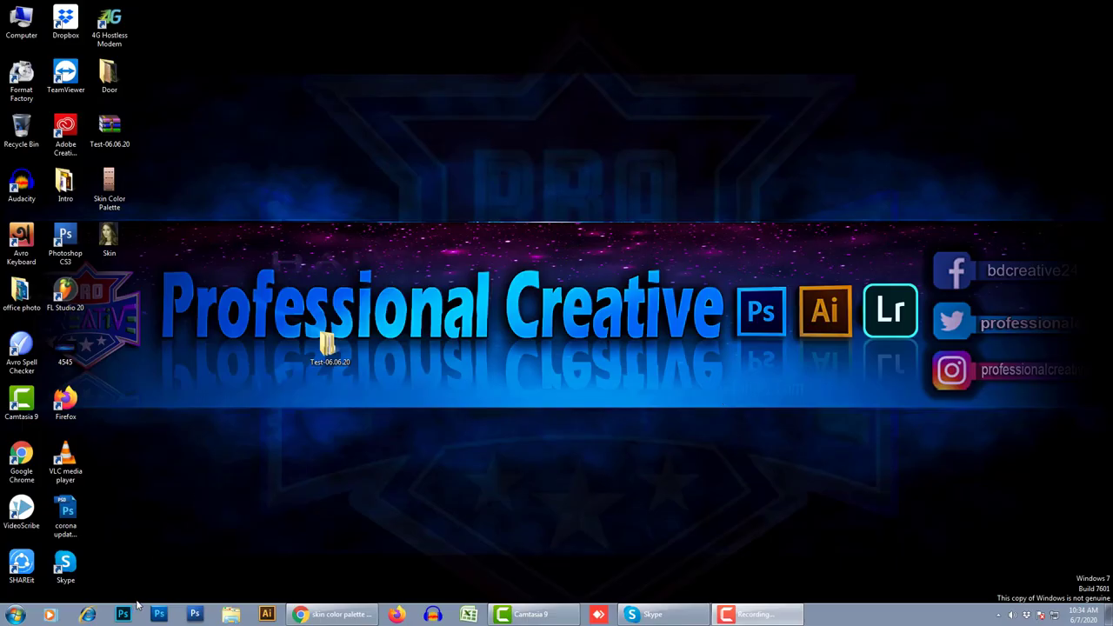
Step: Launch Photoshop and open skin.jpg by dragging it from the desktop onto Photoshop
{"action": "left_click", "coordinate": [126, 615]}
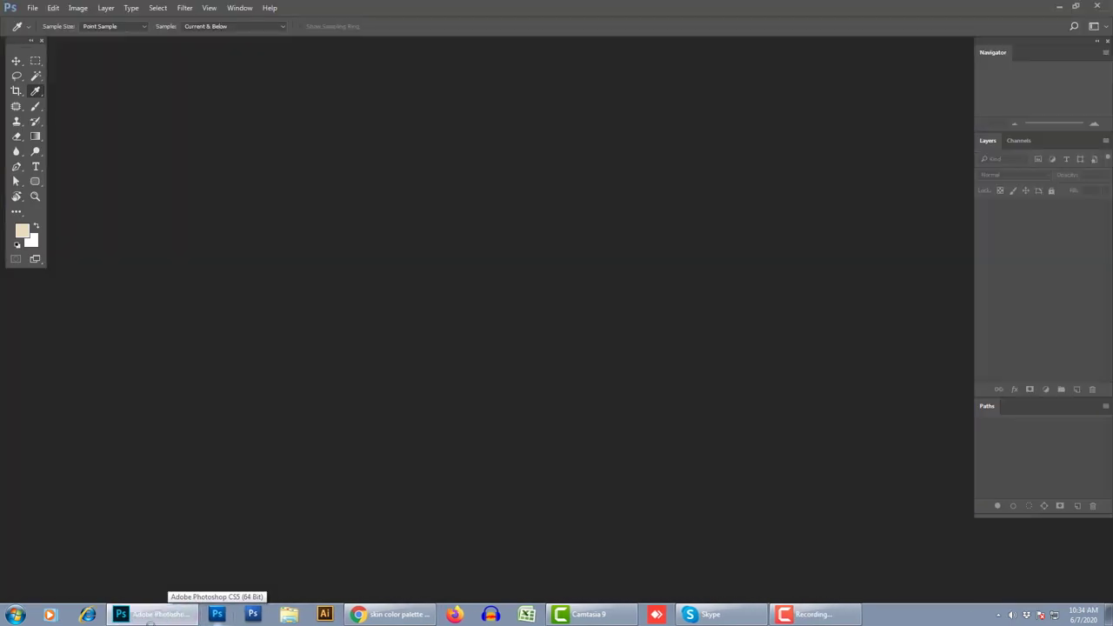
{"action": "left_click", "coordinate": [149, 615]}
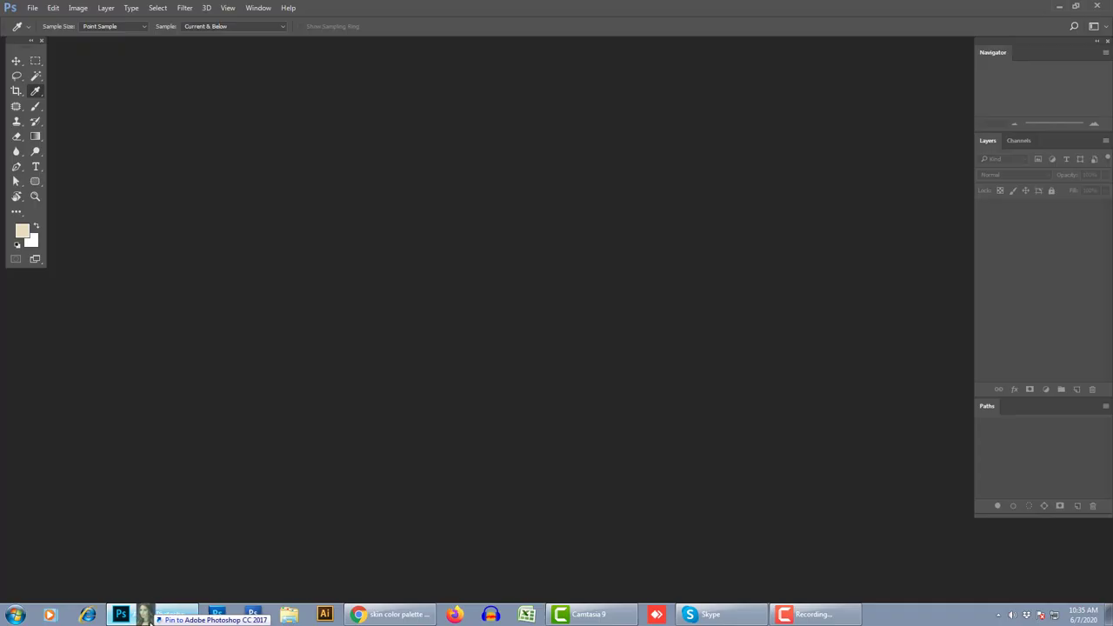
{"action": "left_click_drag", "start_coordinate": [174, 379], "coordinate": [267, 366]}
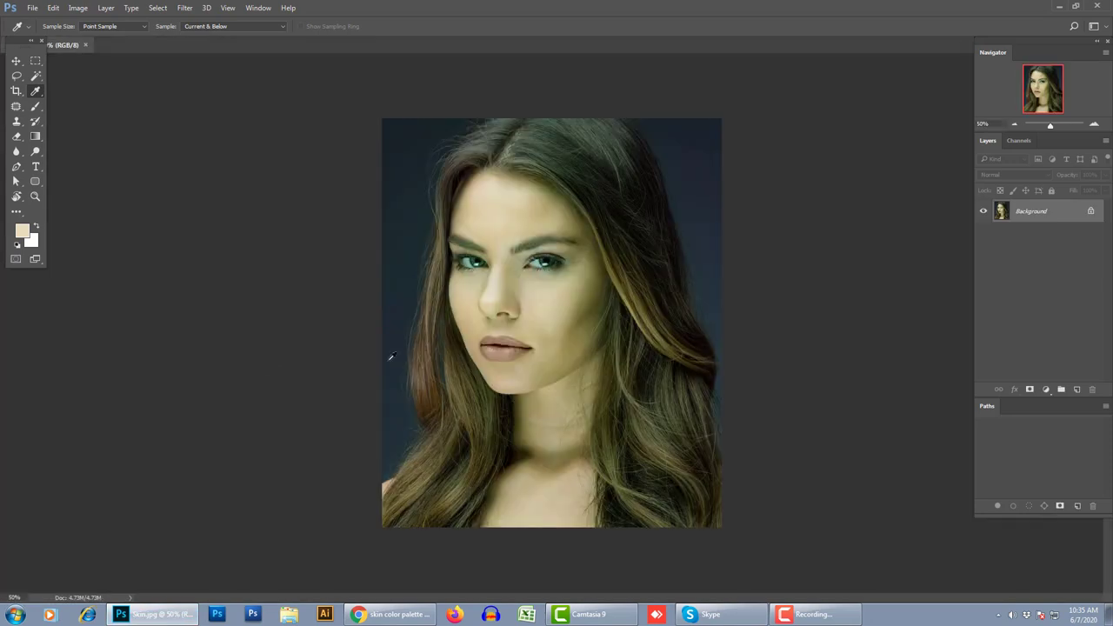
{"action": "scroll", "coordinate": [390, 360], "scroll_direction": "up", "scroll_amount": 2}
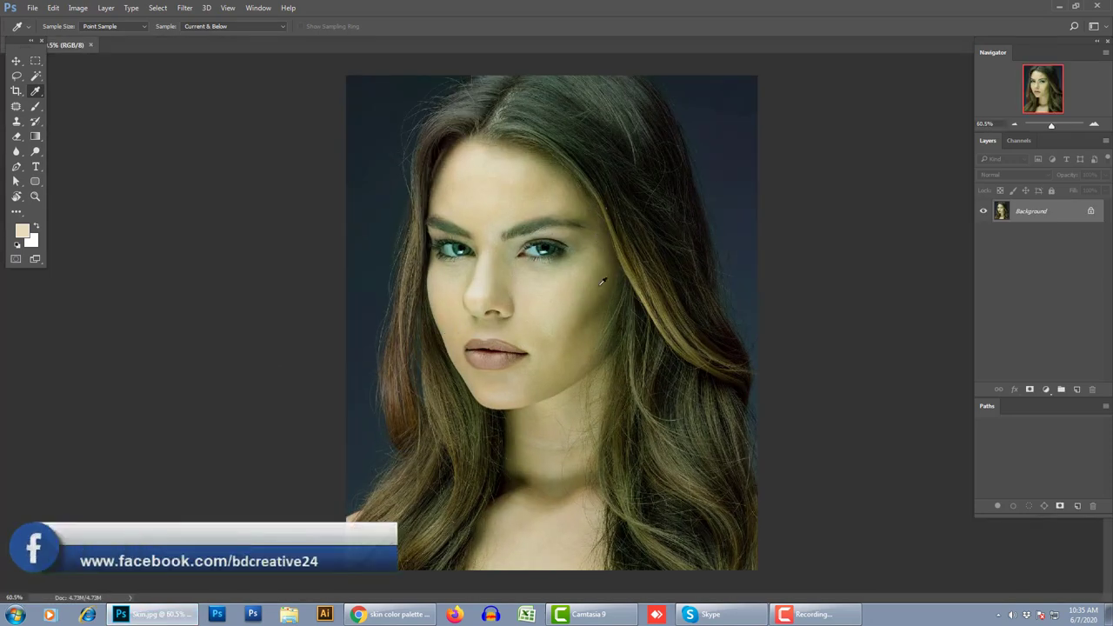
{"action": "scroll", "coordinate": [565, 413], "scroll_direction": "down", "scroll_amount": 1}
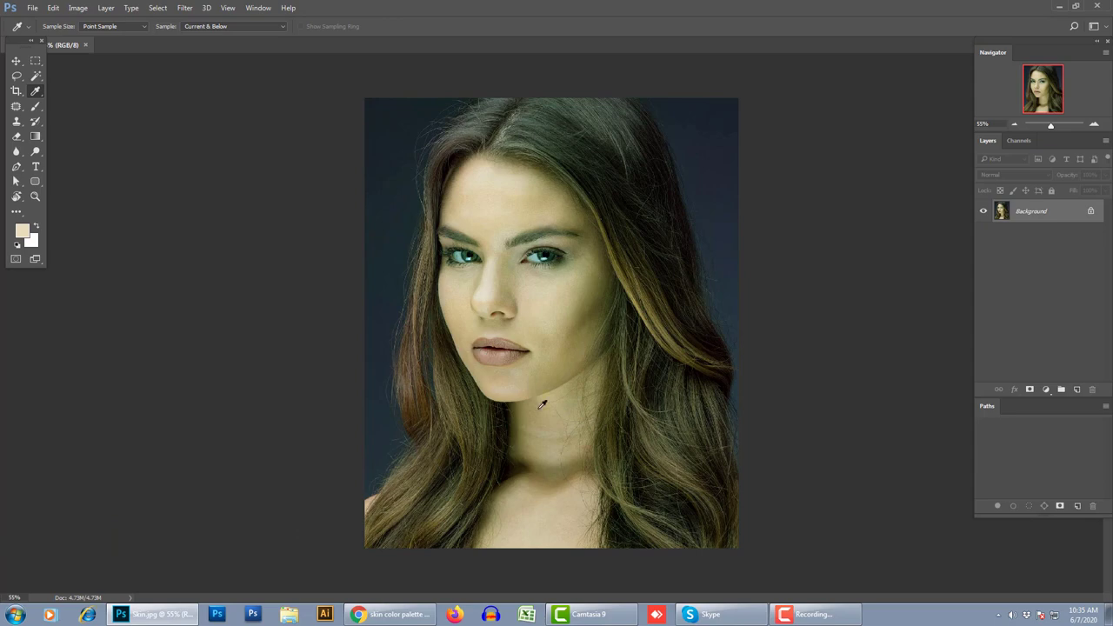
Step: Browse the 'skin color palette' Google Images results in Chrome, then minimize the browser
{"action": "left_click", "coordinate": [395, 615]}
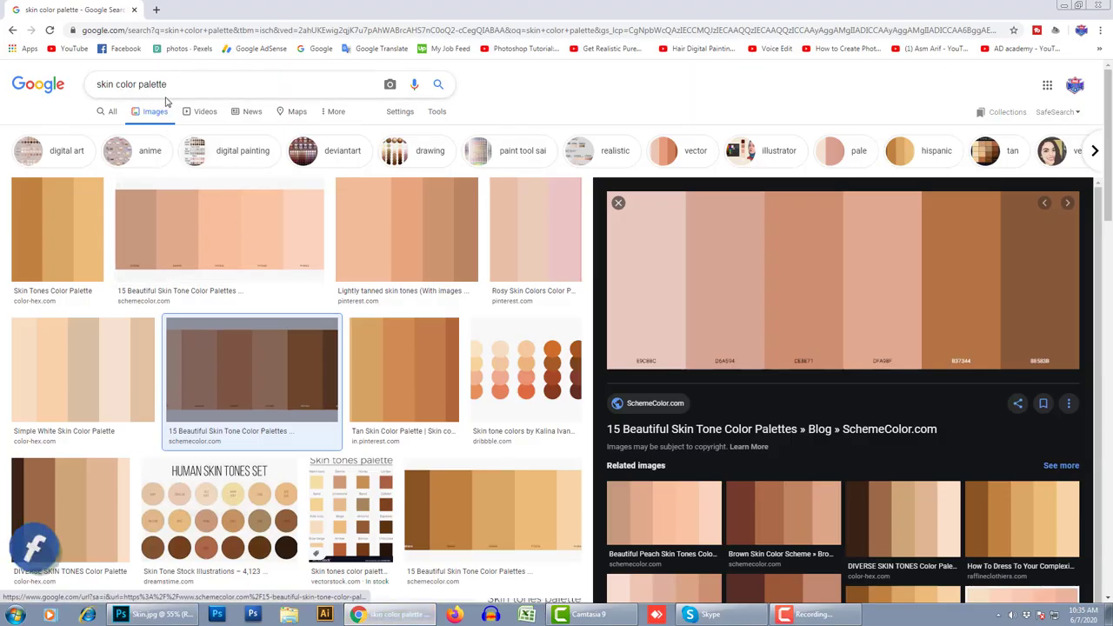
{"action": "scroll", "coordinate": [637, 413], "scroll_direction": "down", "scroll_amount": 1}
{"action": "scroll", "coordinate": [636, 413], "scroll_direction": "down", "scroll_amount": 1}
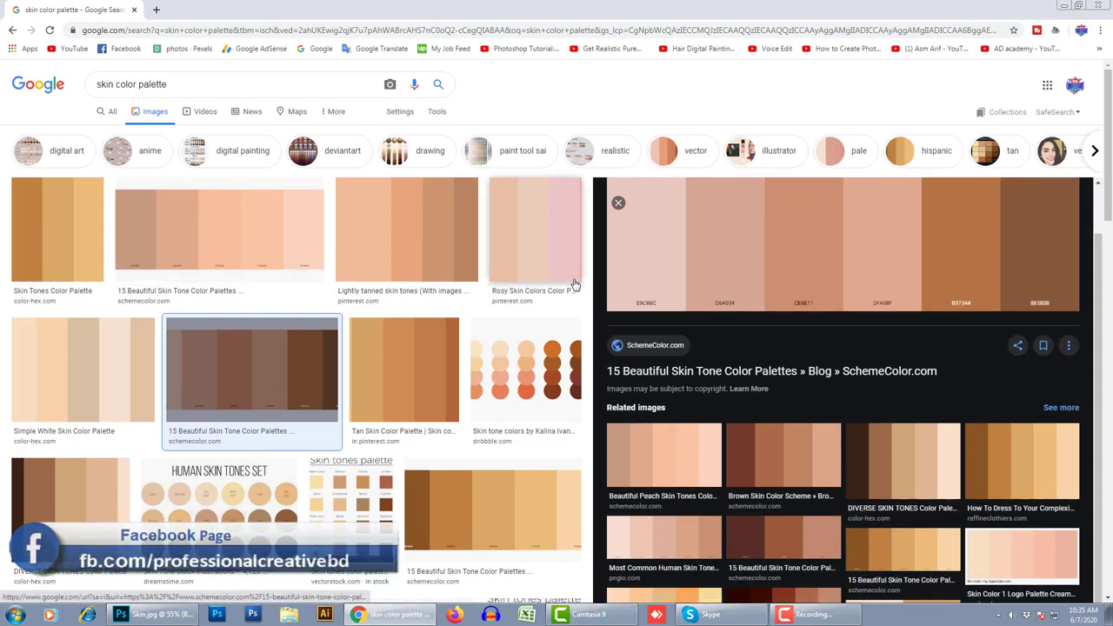
{"action": "left_click", "coordinate": [1064, 7]}
Step: Place the Skin Color Palette image and scale it into a small strip at top-left
{"action": "mouse_move", "coordinate": [108, 185]}
{"action": "left_mouse_down"}
{"action": "mouse_move", "coordinate": [202, 322]}
{"action": "mouse_move", "coordinate": [450, 309]}
{"action": "mouse_move", "coordinate": [475, 235]}
{"action": "left_mouse_up"}
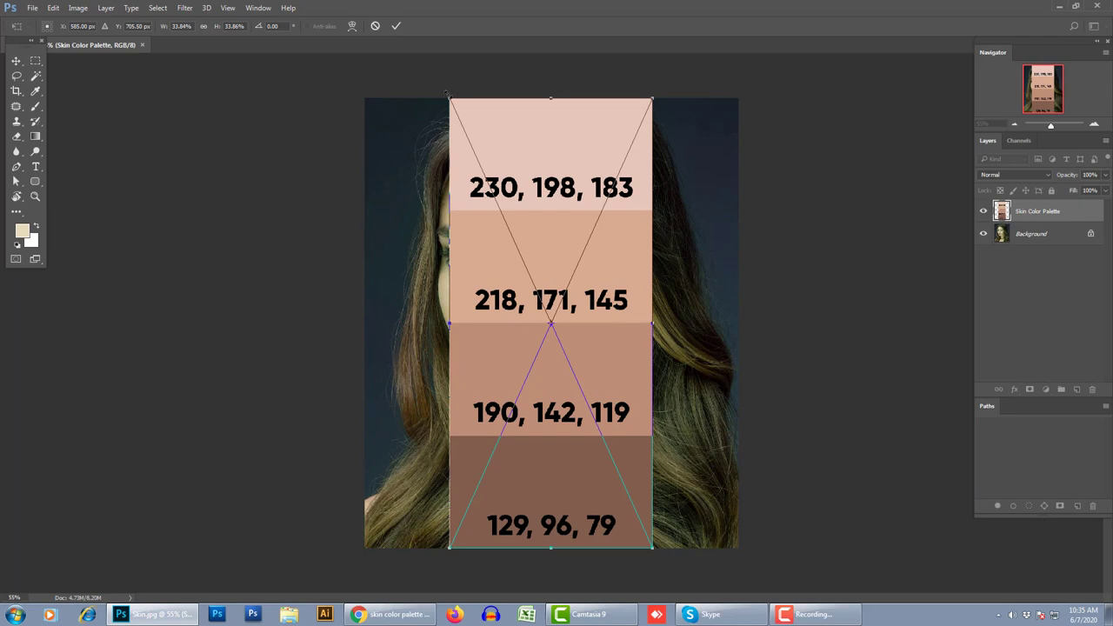
{"action": "left_click_drag", "start_coordinate": [447, 93], "coordinate": [430, 263]}
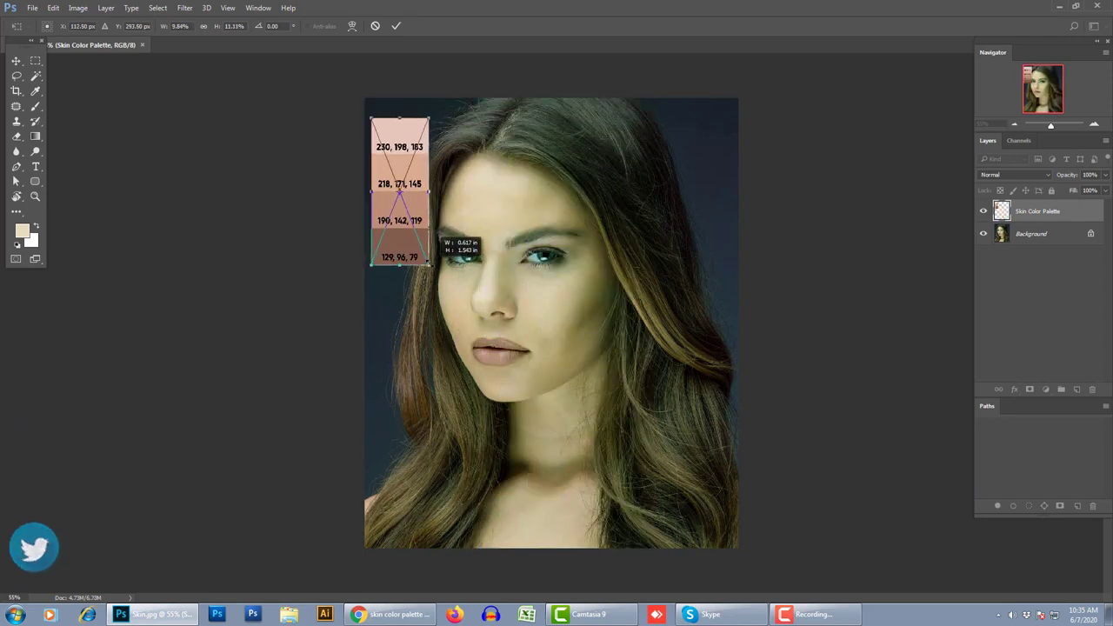
{"action": "key", "text": "Return"}
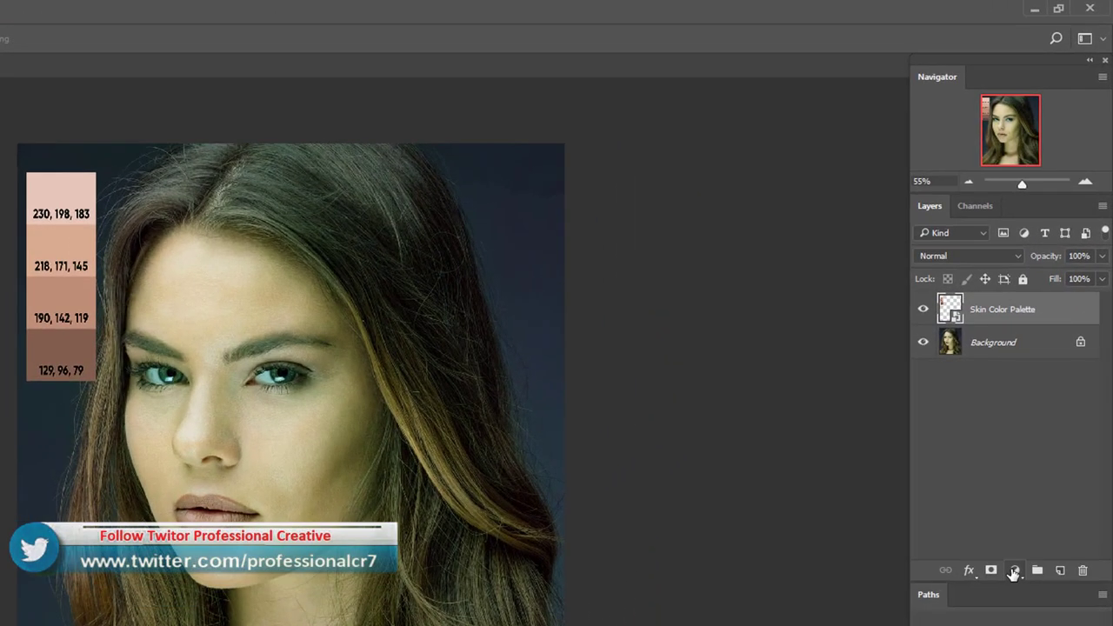
Step: Add a Curves adjustment layer and select the Curves 1 adjustment rather than its mask
{"action": "left_click", "coordinate": [1015, 571]}
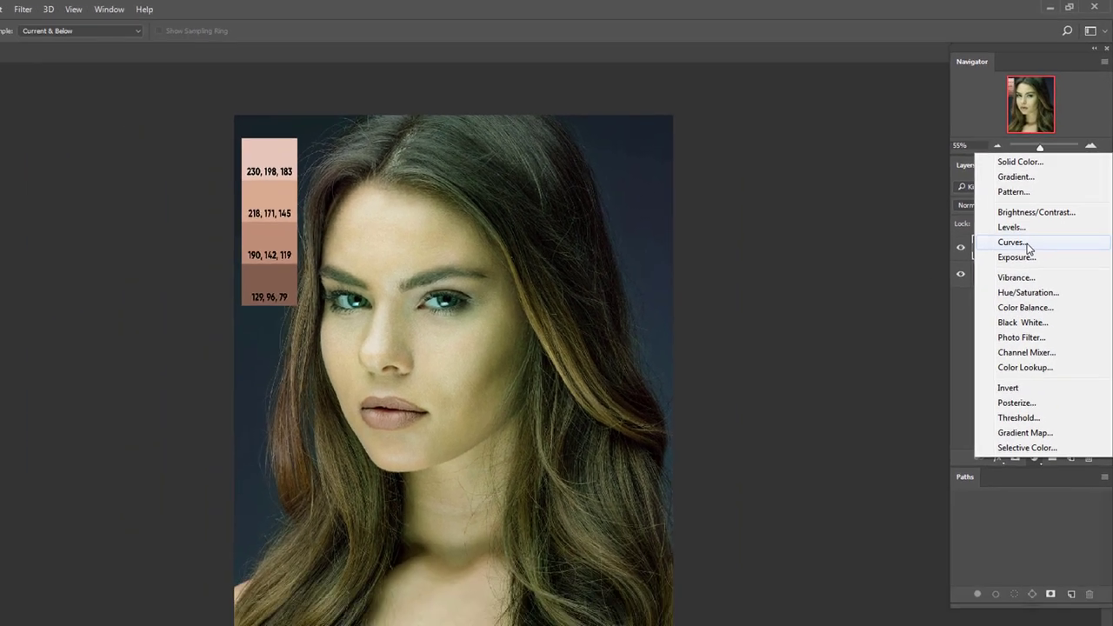
{"action": "left_click", "coordinate": [1007, 304]}
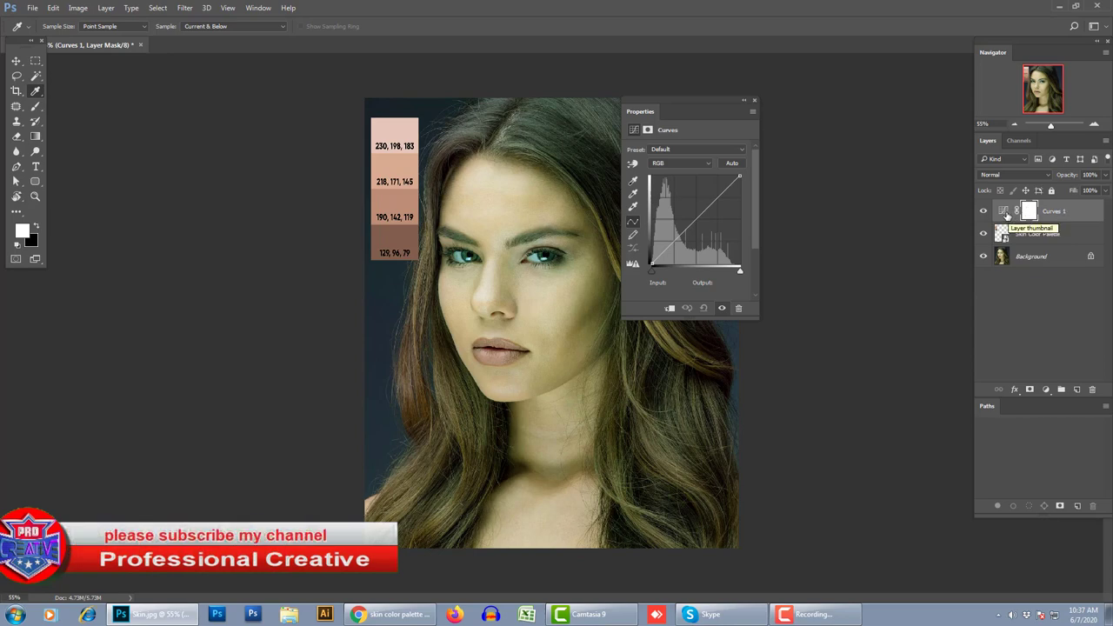
{"action": "left_click", "coordinate": [1006, 214]}
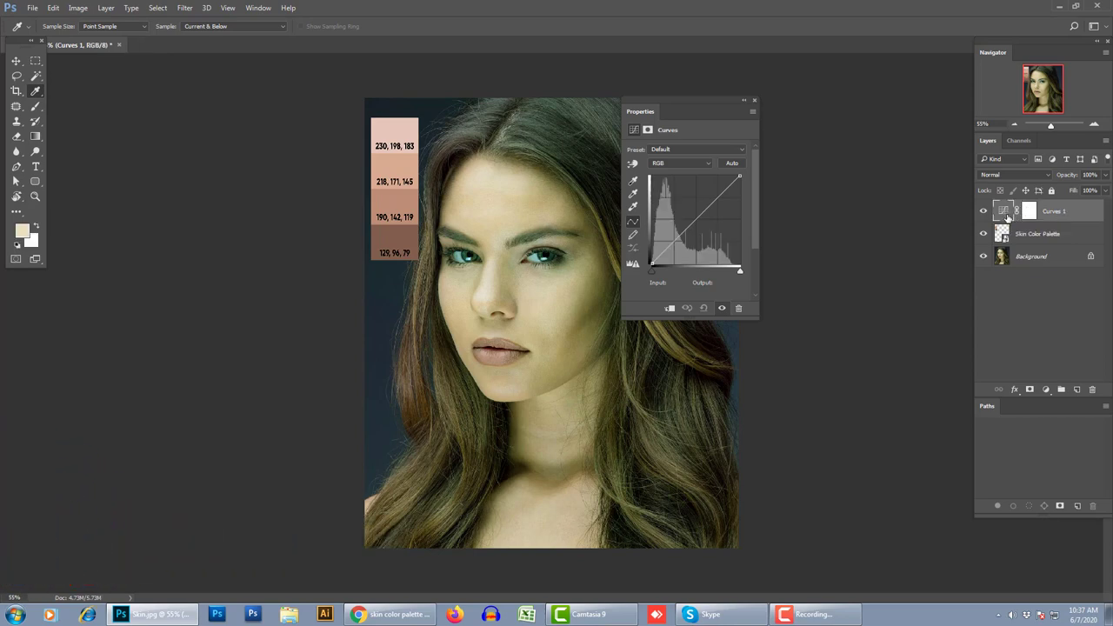
Step: Sample the 218, 171, 145 palette swatch as the gray-point target, not saved as default
{"action": "double_click", "coordinate": [633, 195]}
{"action": "left_click_drag", "start_coordinate": [863, 123], "coordinate": [640, 326]}
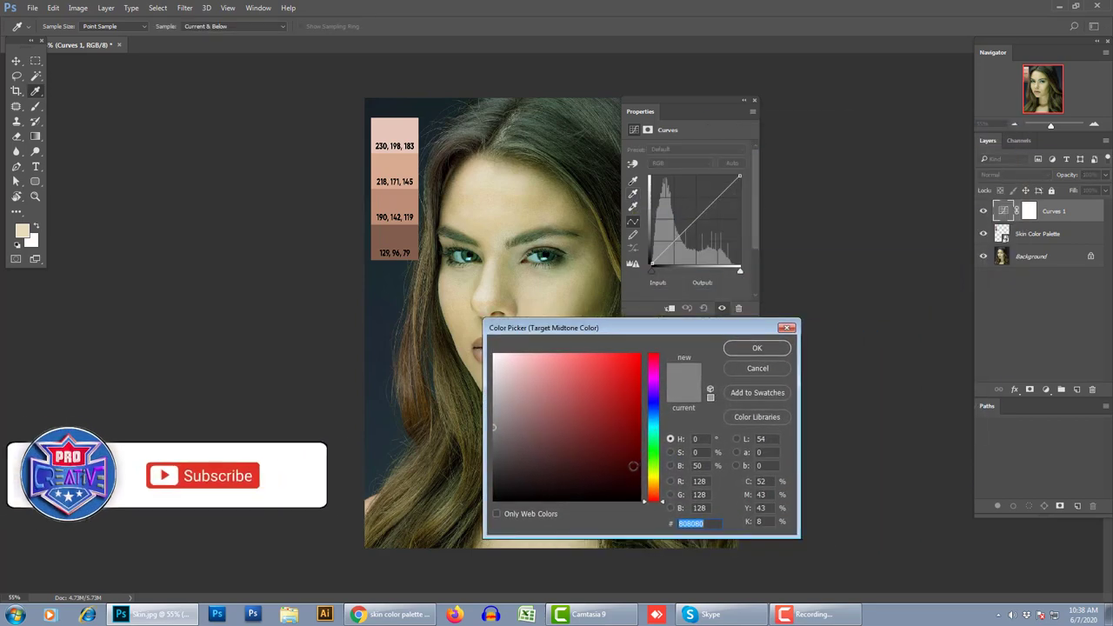
{"action": "left_click_drag", "start_coordinate": [639, 333], "coordinate": [598, 355]}
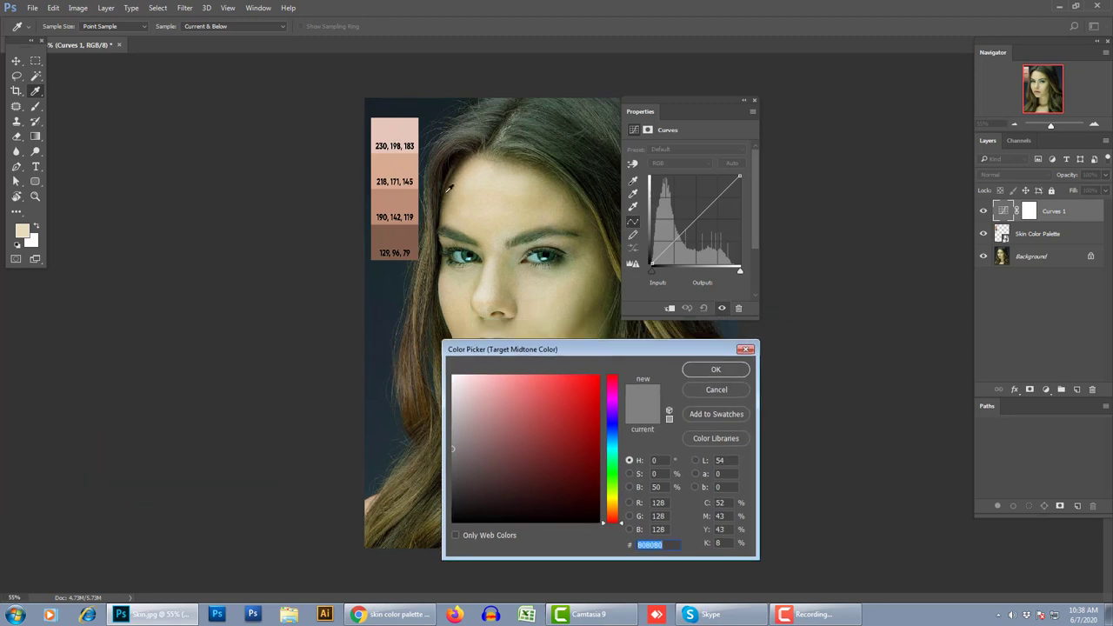
{"action": "left_click", "coordinate": [406, 168]}
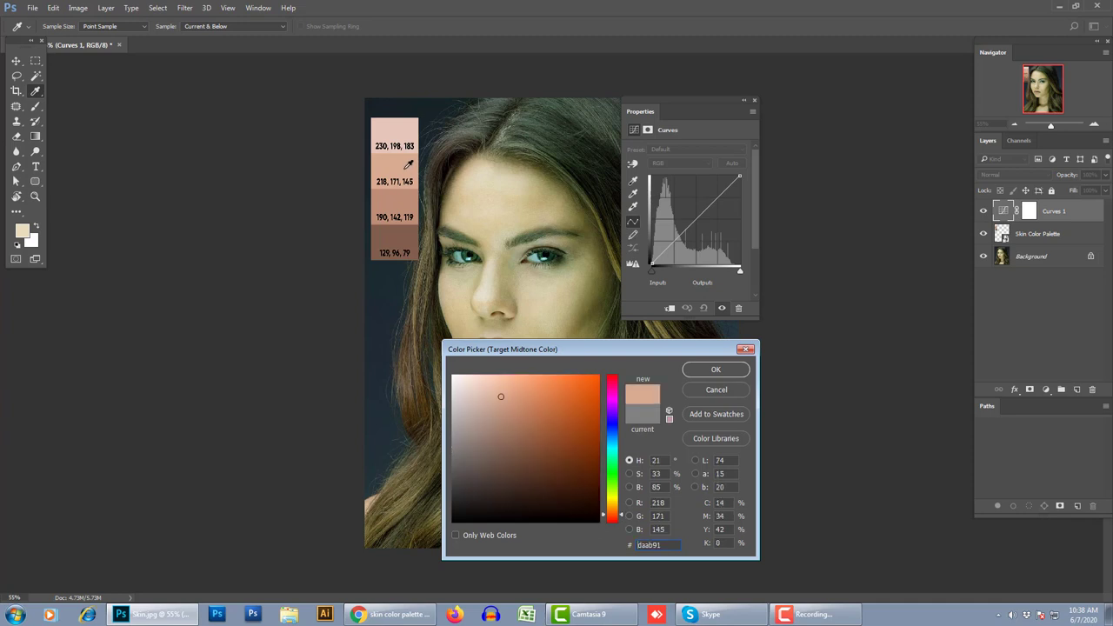
{"action": "left_click", "coordinate": [716, 370]}
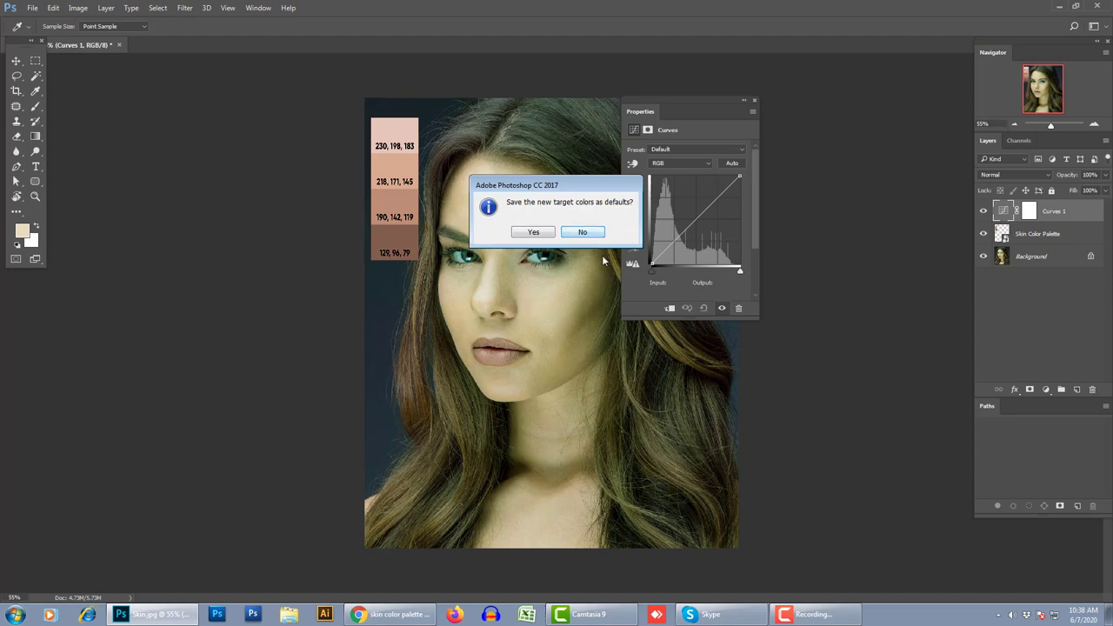
{"action": "left_click_drag", "start_coordinate": [580, 186], "coordinate": [554, 269]}
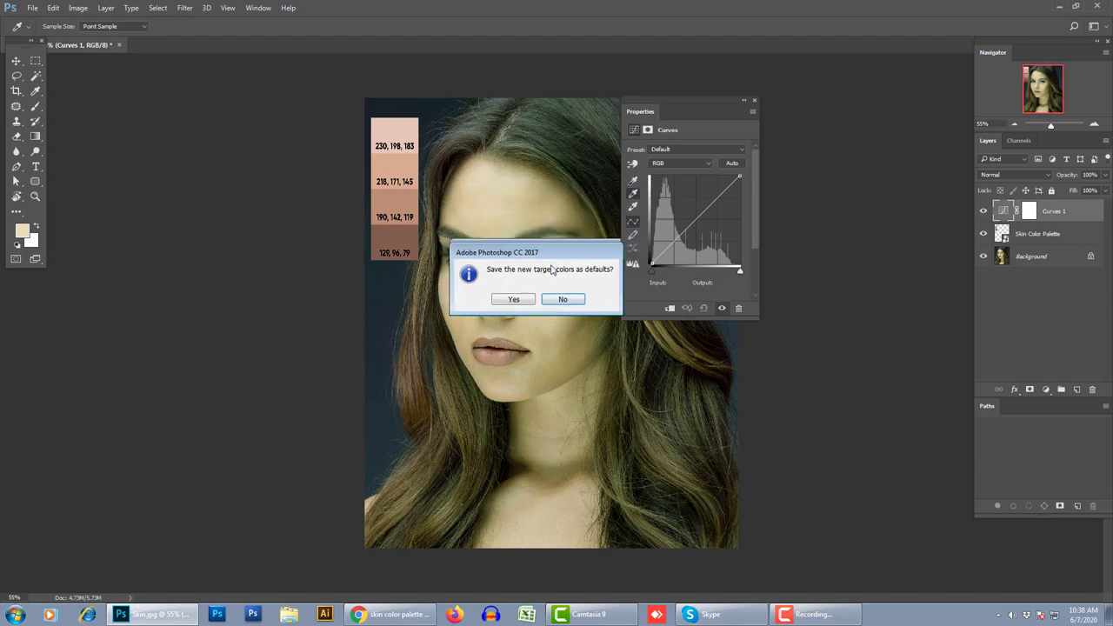
{"action": "left_click", "coordinate": [557, 316]}
Step: Click a spot in the photo with the gray-point eyedropper, tinting the portrait red
{"action": "left_click", "coordinate": [601, 278]}
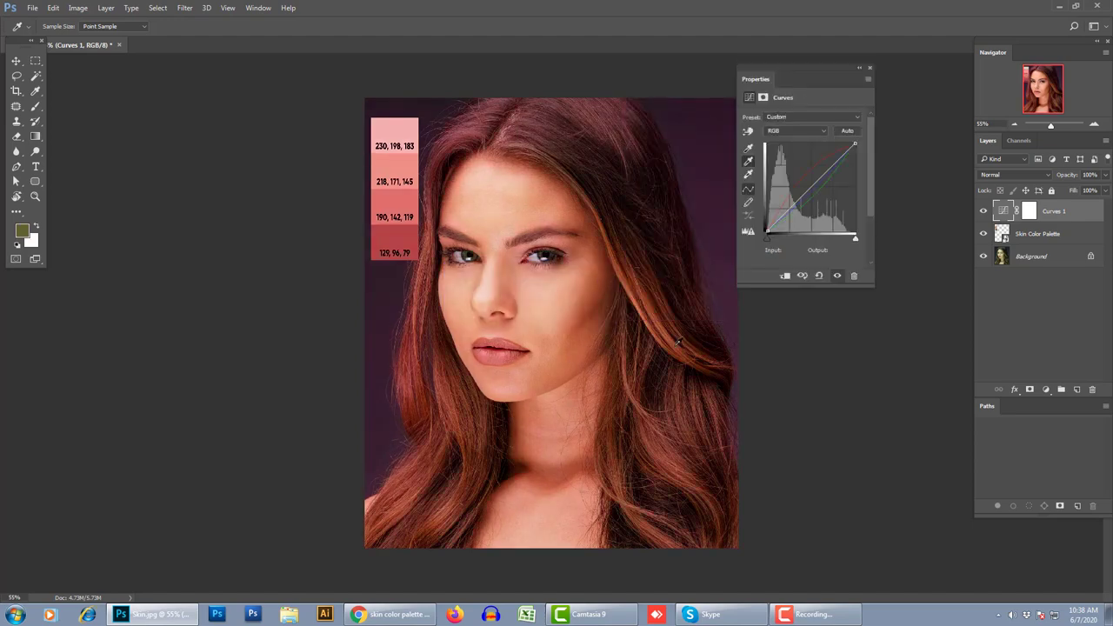
{"action": "left_click_drag", "start_coordinate": [813, 67], "coordinate": [831, 85]}
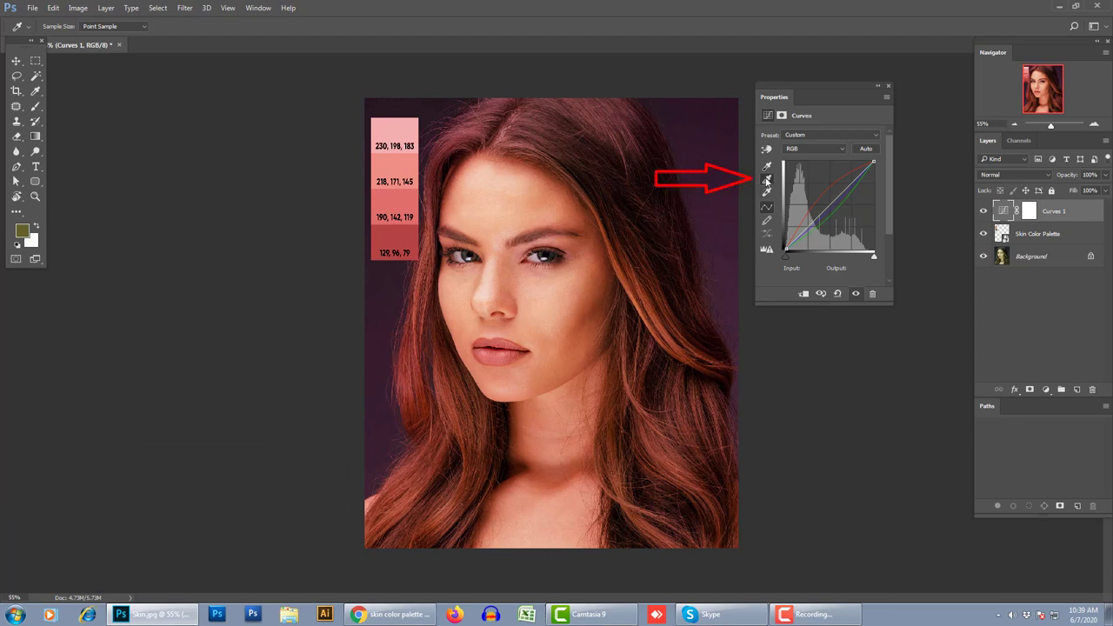
Step: Lower the gray-point target saturation to 26% (218, 181, 161), not saved as default
{"action": "double_click", "coordinate": [766, 180]}
{"action": "left_click_drag", "start_coordinate": [765, 340], "coordinate": [453, 367]}
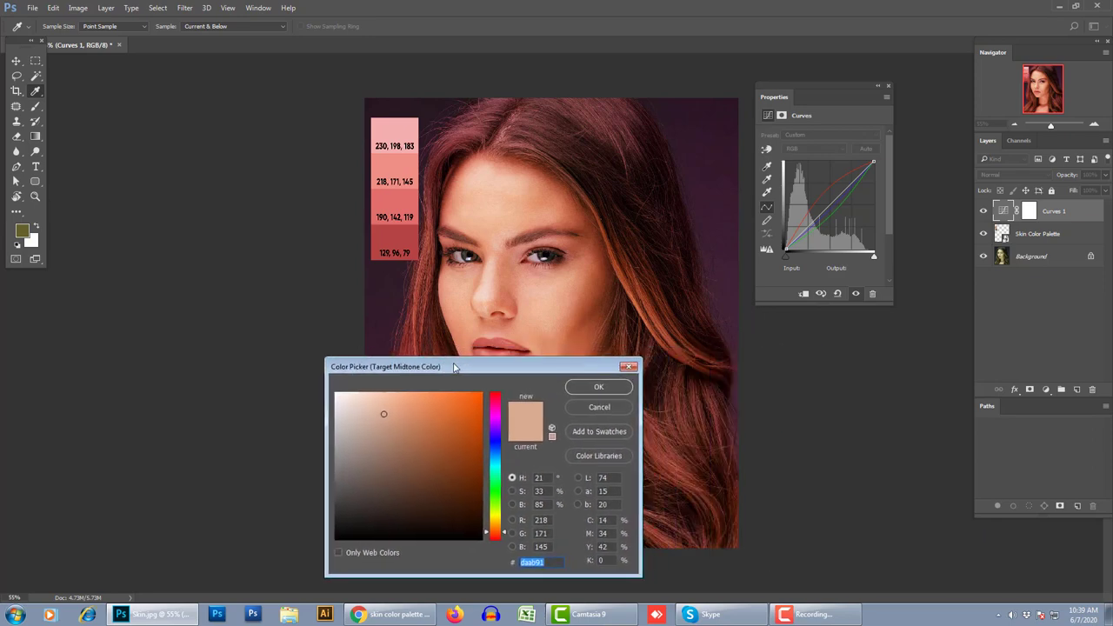
{"action": "left_click", "coordinate": [512, 491]}
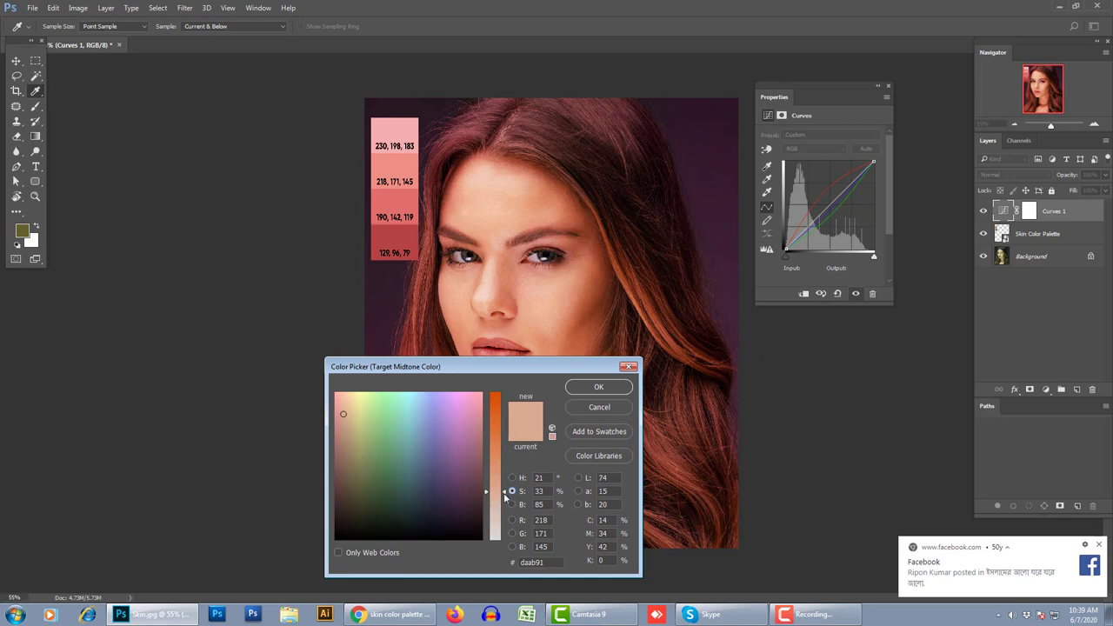
{"action": "left_click_drag", "start_coordinate": [507, 493], "coordinate": [506, 504]}
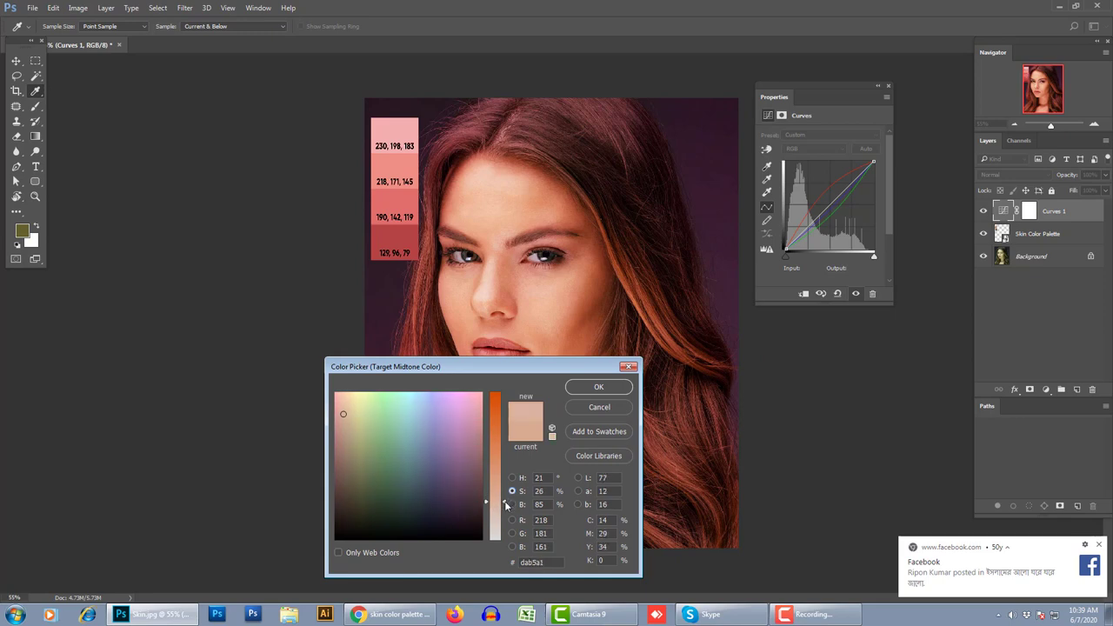
{"action": "left_click", "coordinate": [603, 392]}
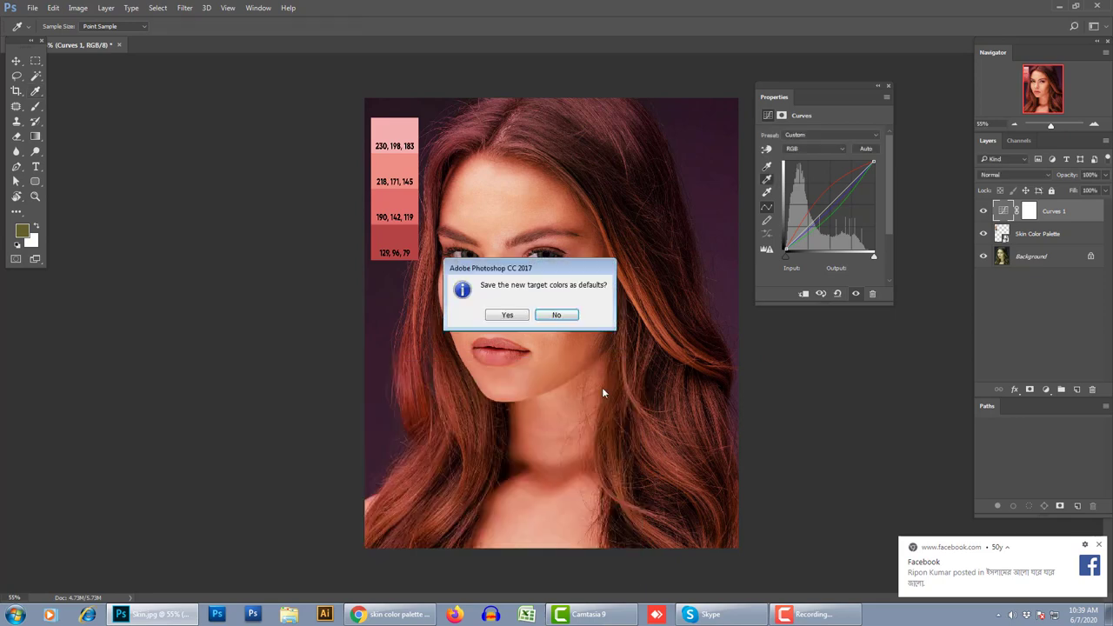
{"action": "left_click_drag", "start_coordinate": [555, 266], "coordinate": [760, 372]}
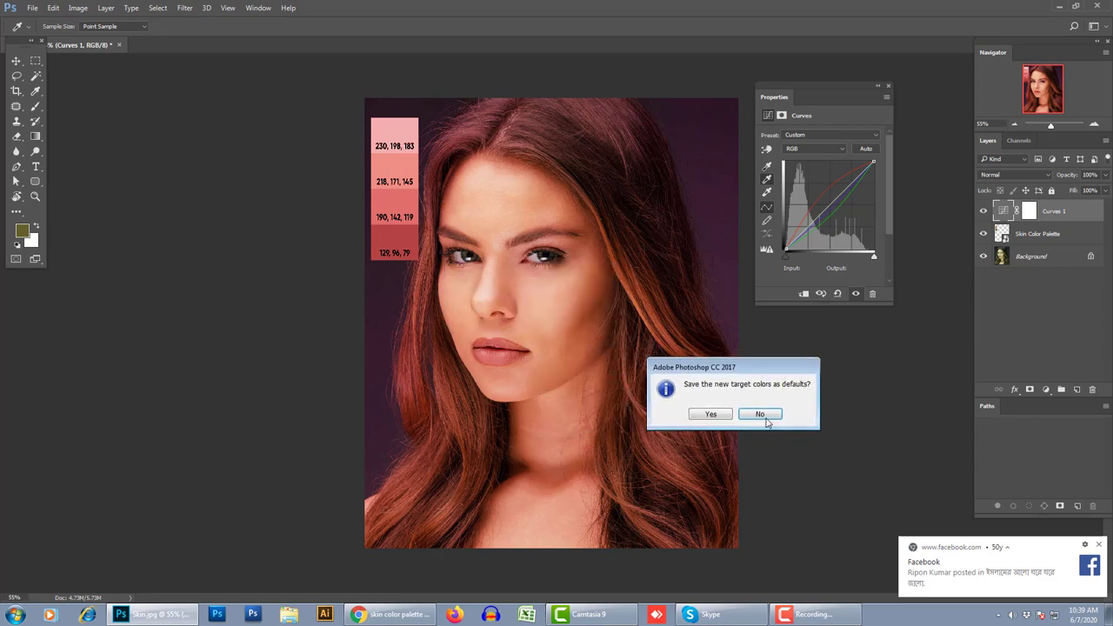
{"action": "left_click", "coordinate": [762, 415]}
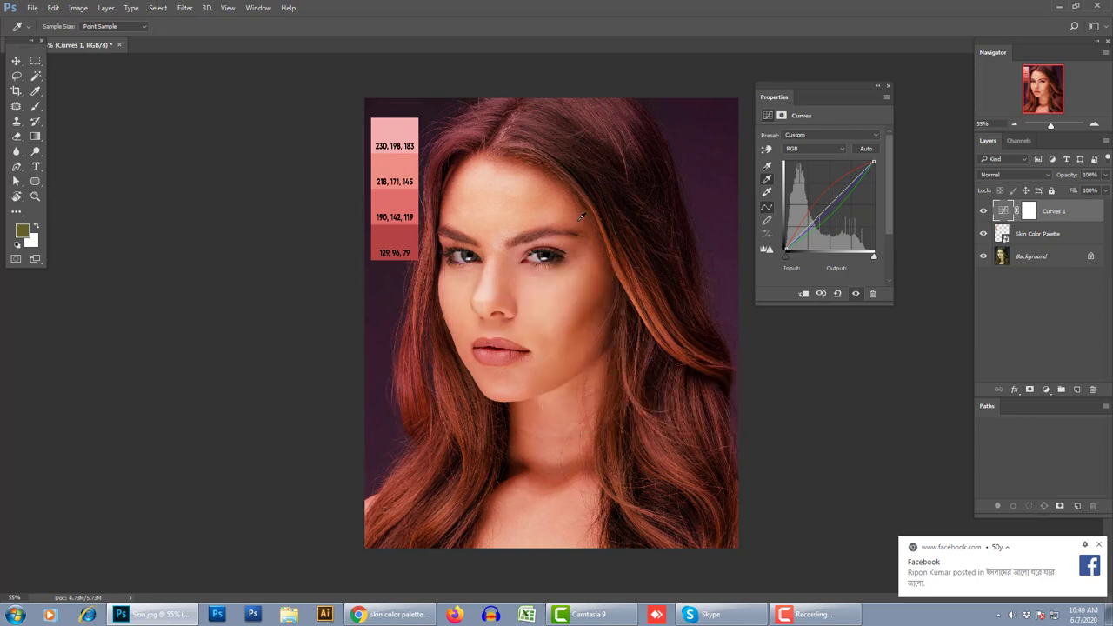
Step: Set the gray point from the forehead, hide the palette, and toggle Curves 1 to compare
{"action": "left_click", "coordinate": [500, 212]}
{"action": "left_click", "coordinate": [984, 233]}
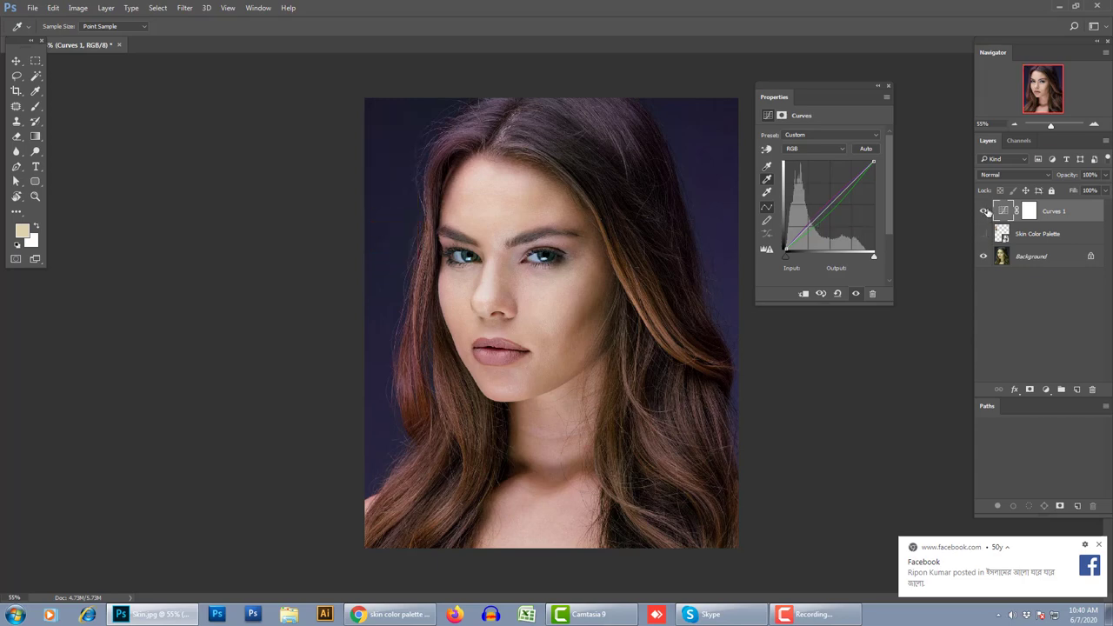
{"action": "left_click", "coordinate": [983, 212]}
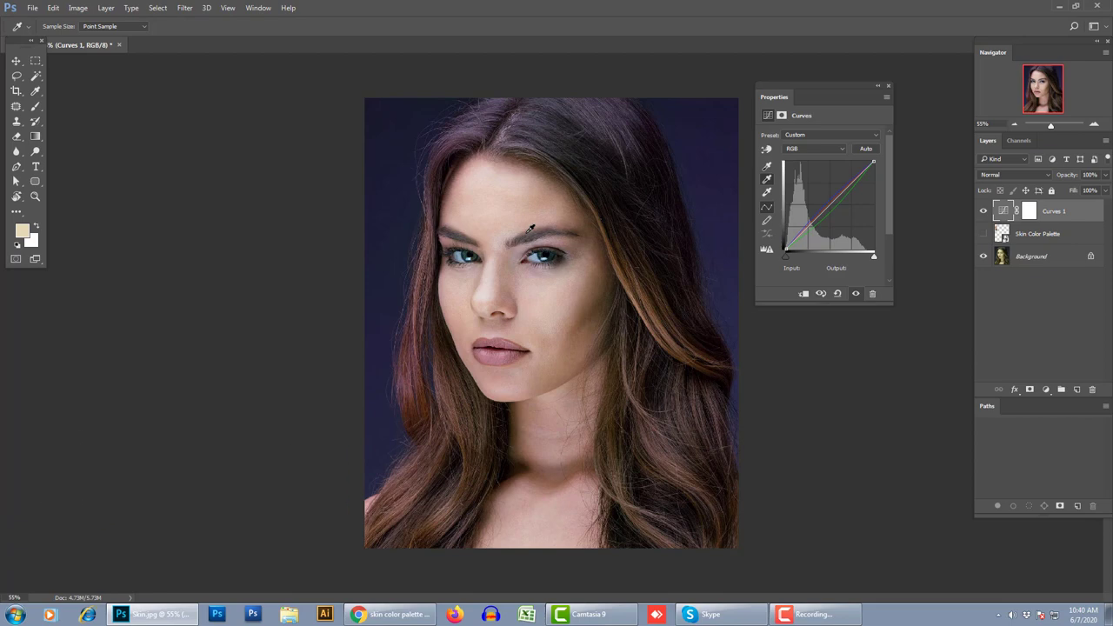
{"action": "left_click", "coordinate": [984, 211]}
{"action": "left_click", "coordinate": [984, 210]}
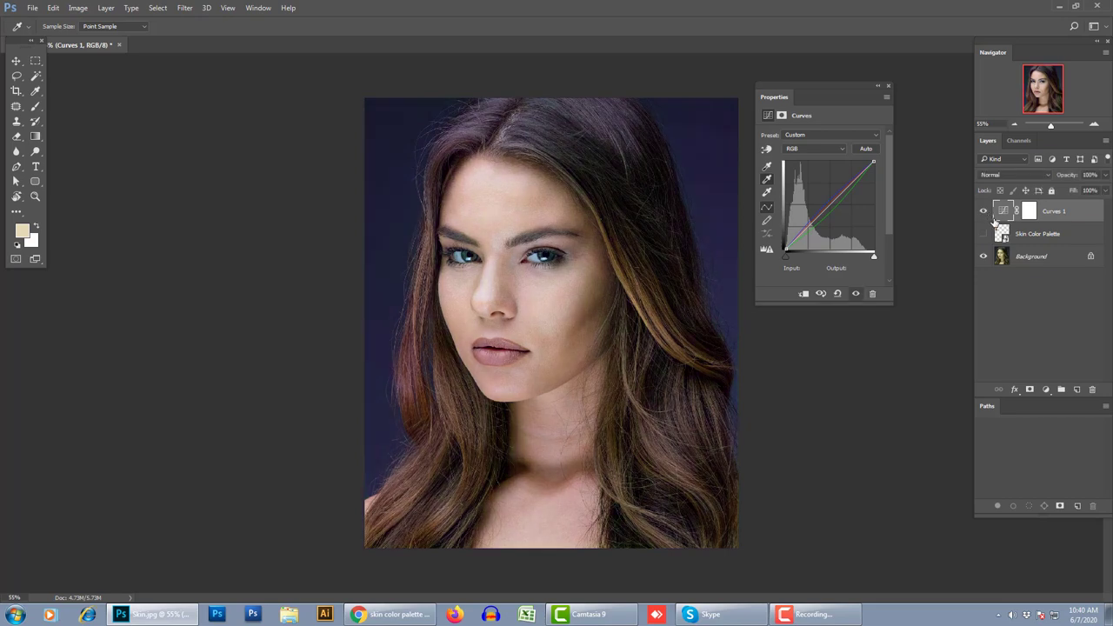